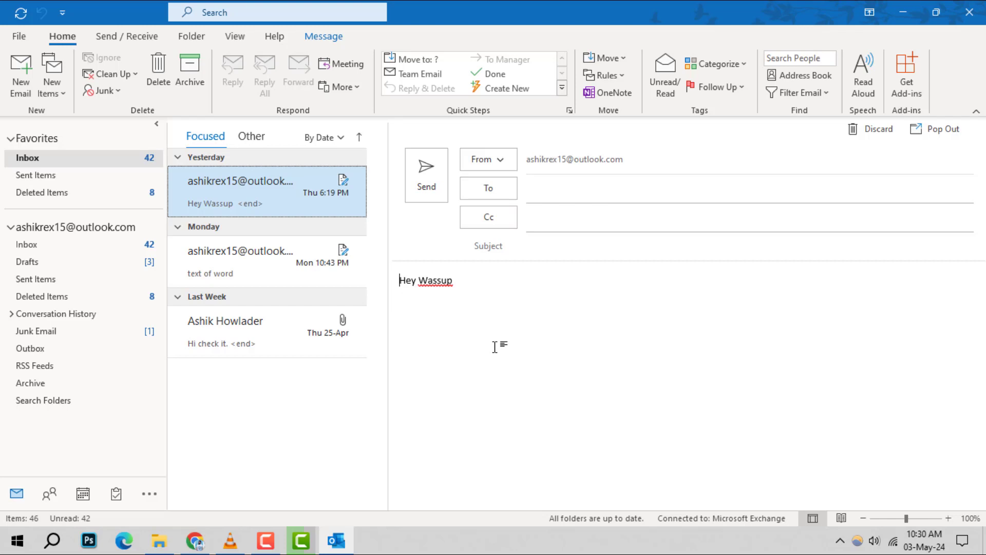
Select the Monday draft message in the Inbox
{"action": "left_click", "coordinate": [96, 175]}
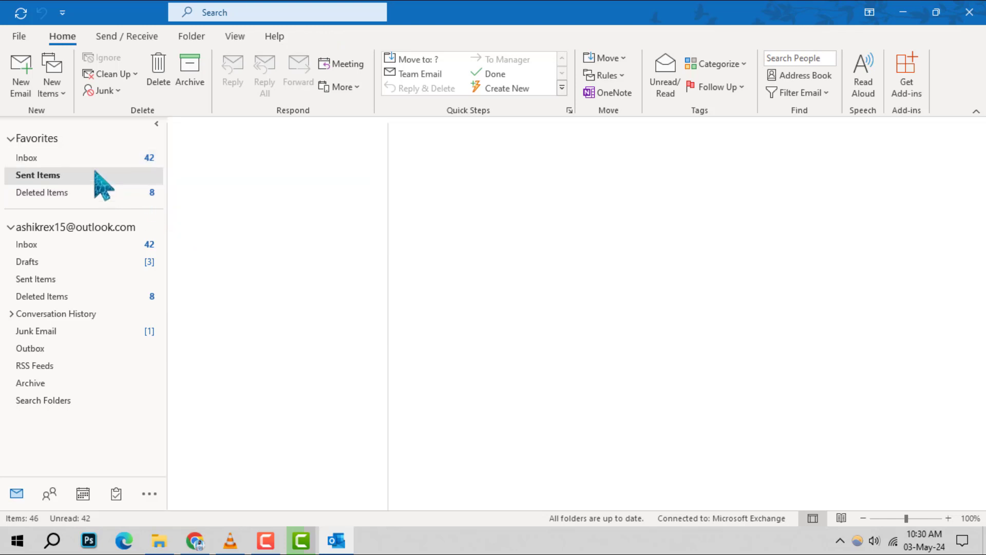
{"action": "left_click", "coordinate": [91, 158]}
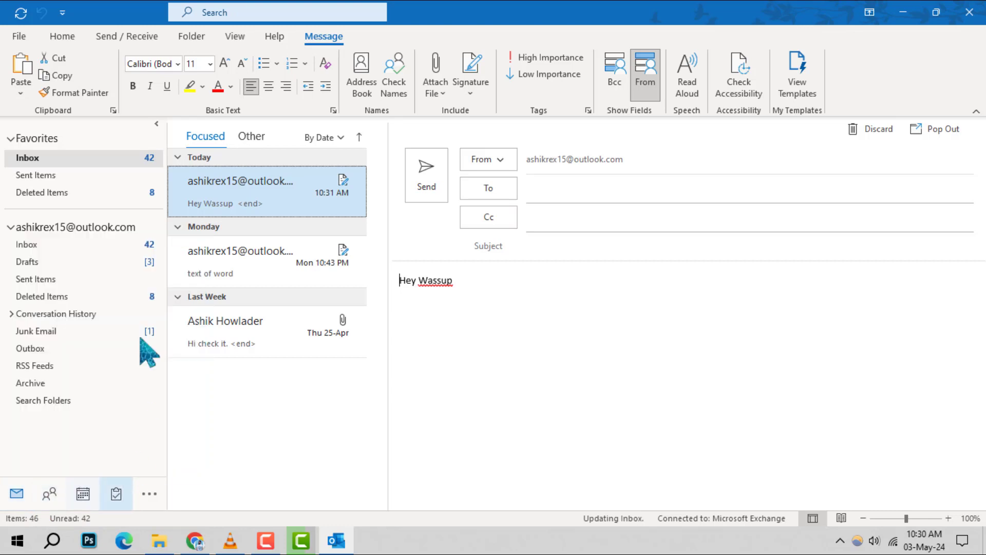
{"action": "mouse_move", "coordinate": [116, 494]}
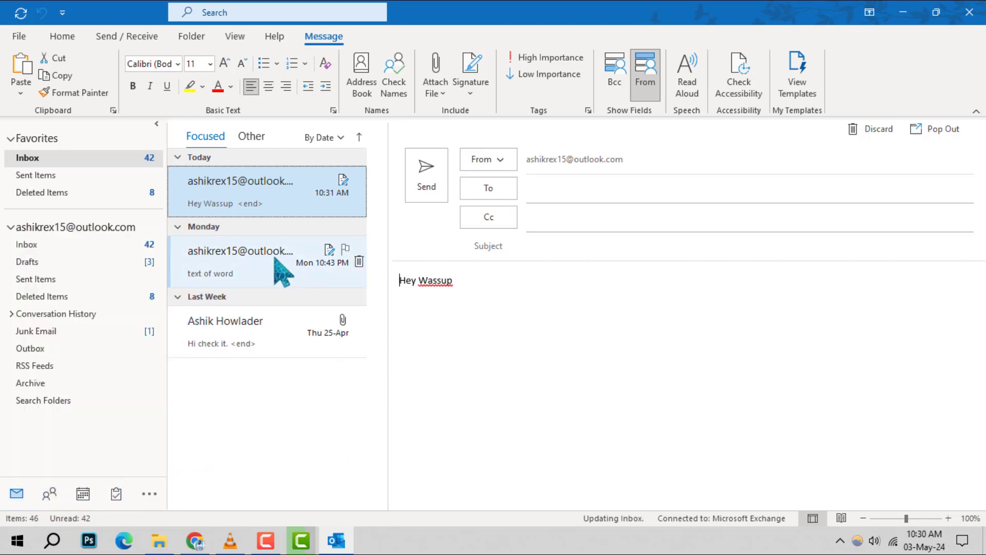
{"action": "left_click", "coordinate": [273, 263]}
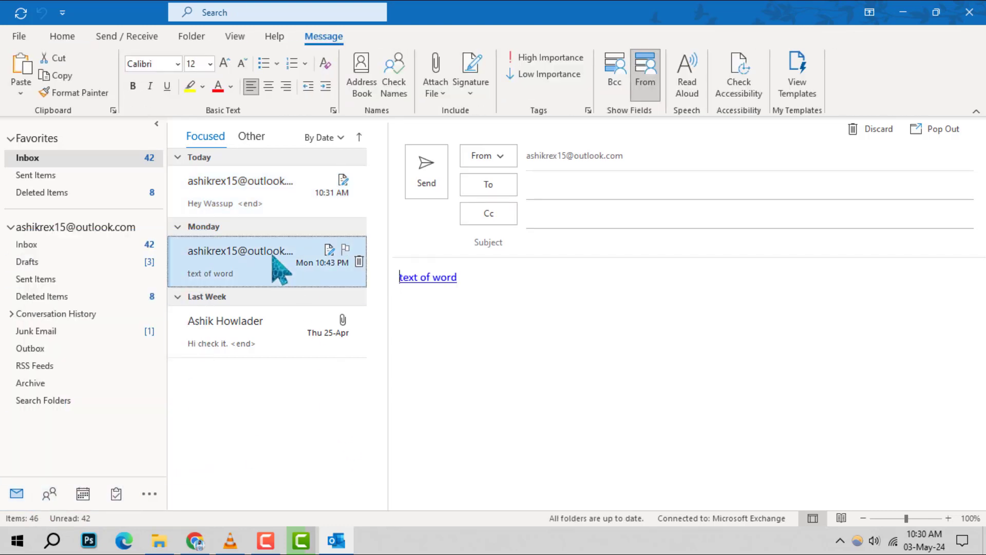
Open the Color Categories dialog from Home > Categorize > All Categories
{"action": "left_click", "coordinate": [62, 37]}
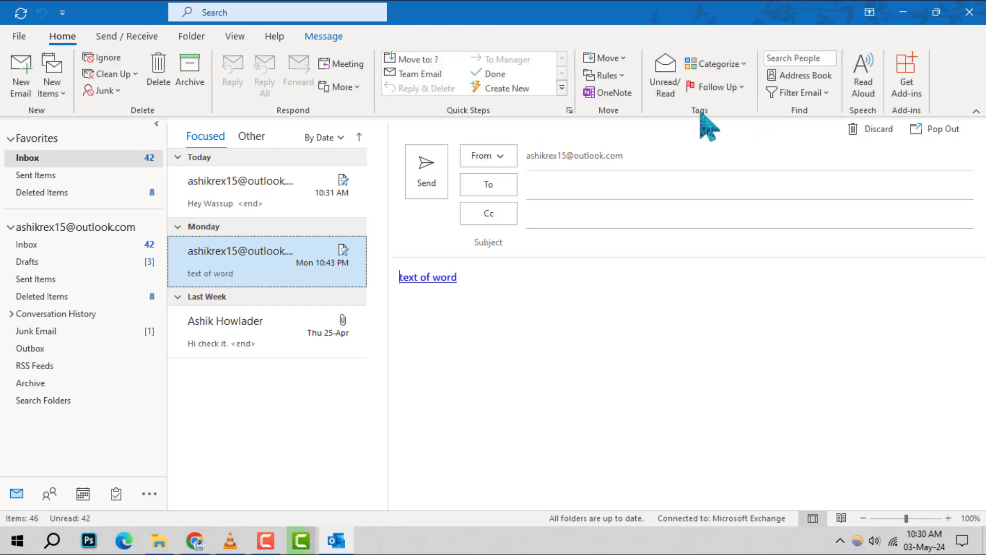
{"action": "left_click", "coordinate": [736, 65]}
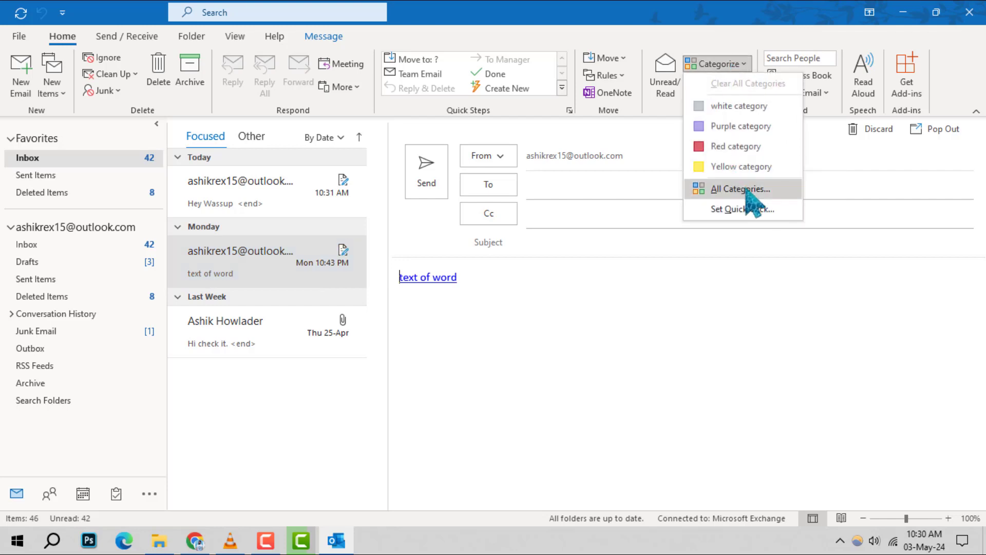
{"action": "left_click", "coordinate": [791, 195]}
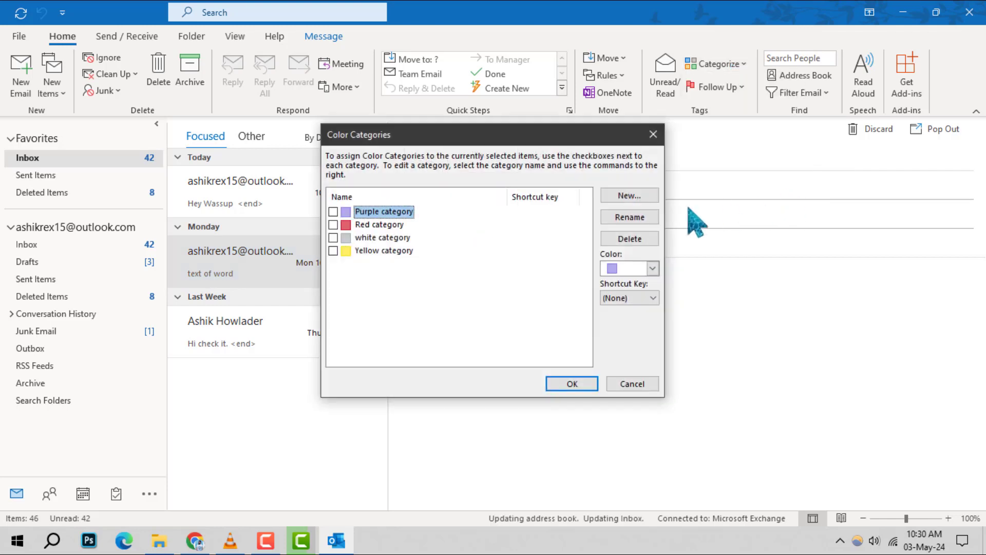
Reselect Purple category after briefly selecting Red, and make its name editable with Rename
{"action": "left_click", "coordinate": [393, 250]}
{"action": "left_click", "coordinate": [393, 224]}
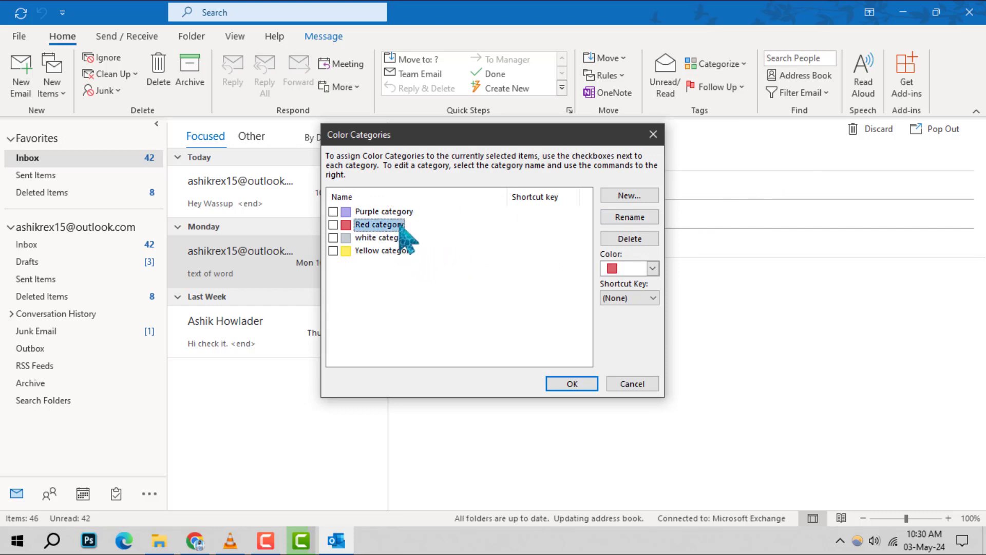
{"action": "key", "text": "Up"}
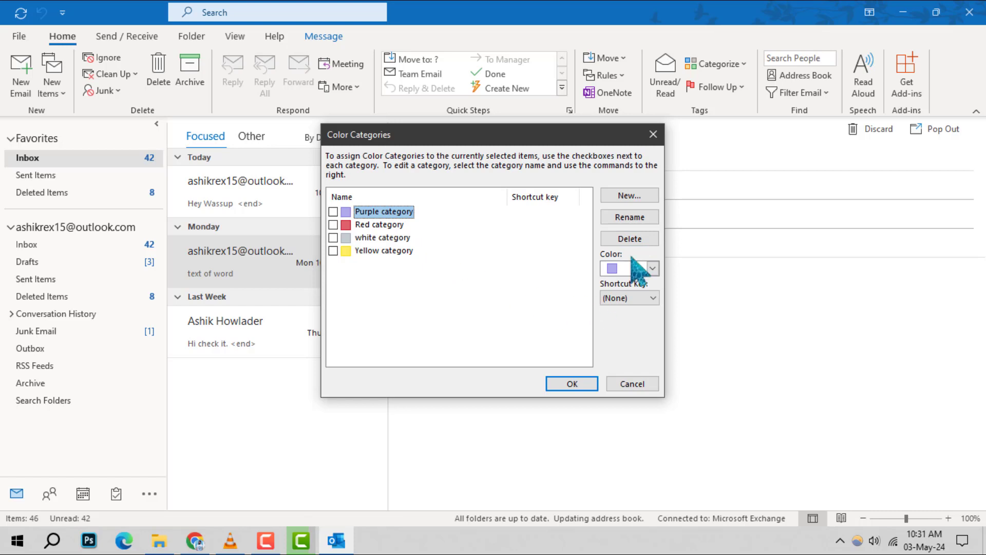
{"action": "left_click", "coordinate": [630, 218]}
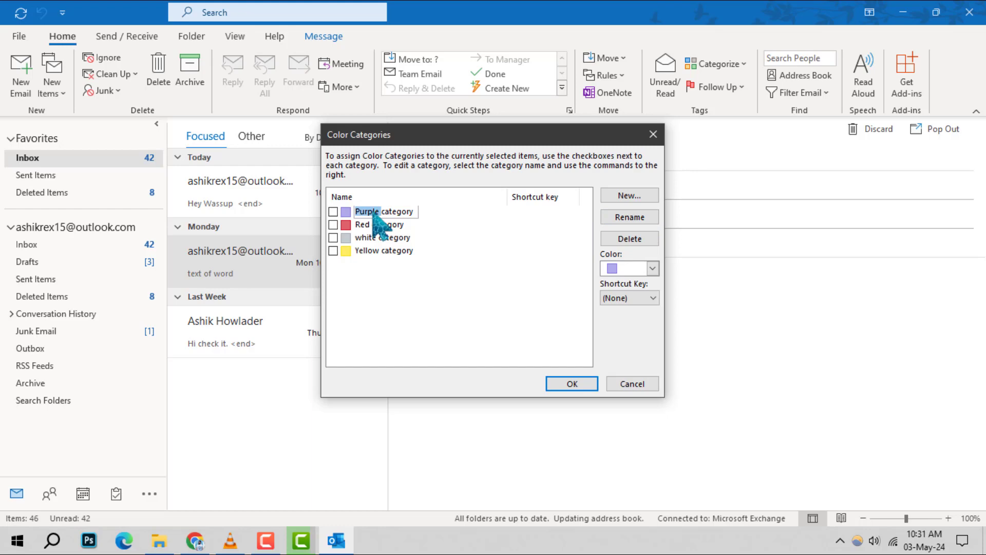
Erase the old 'Purple category' name in the inline edit box
{"action": "key", "text": "BackSpace"}
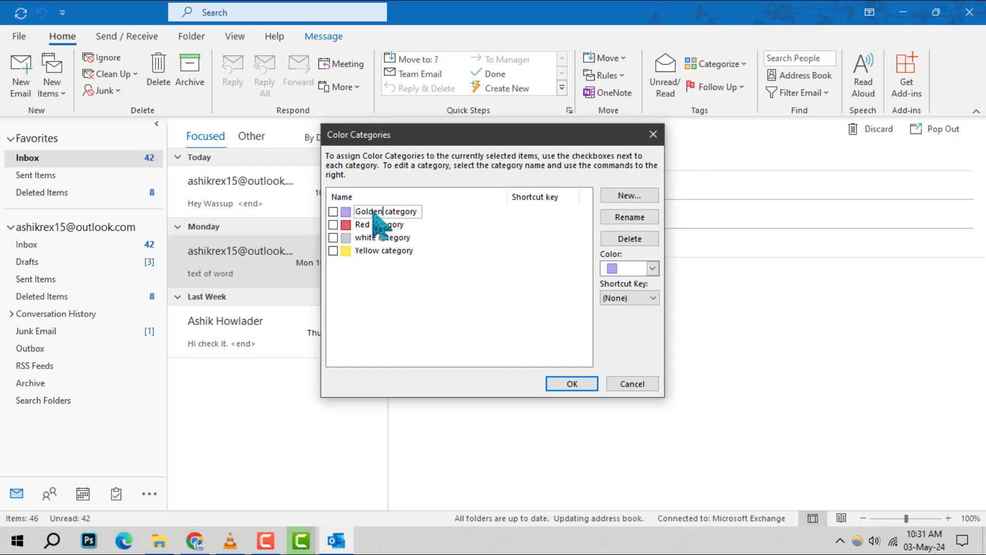